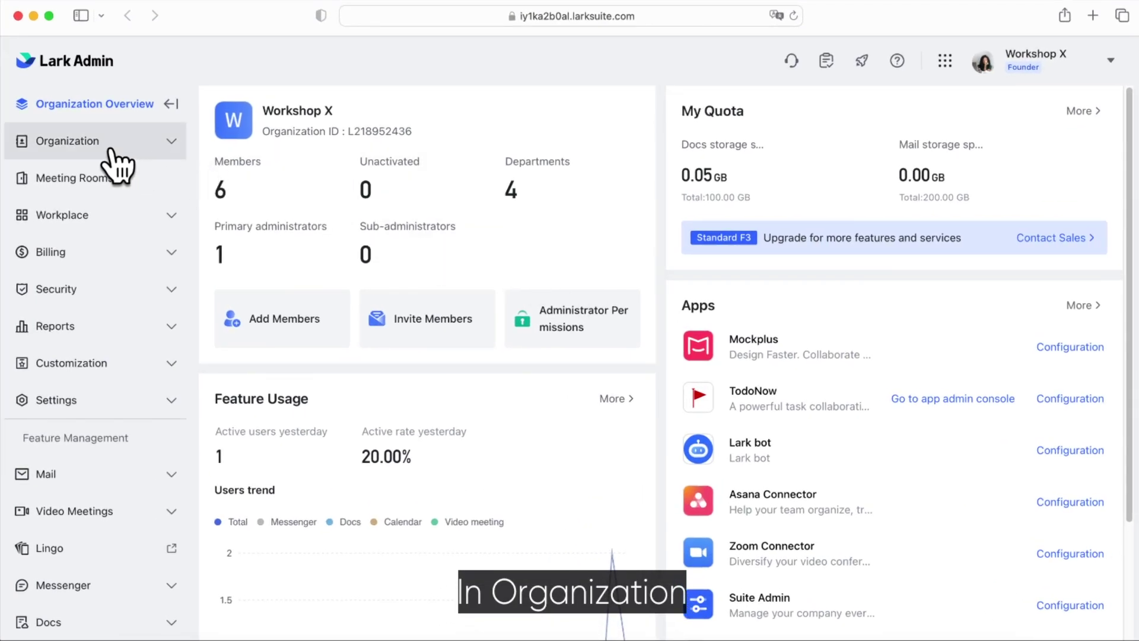
Step: Open Organization > Member and Department, select Klark, and show his extra member actions
click(107, 143)
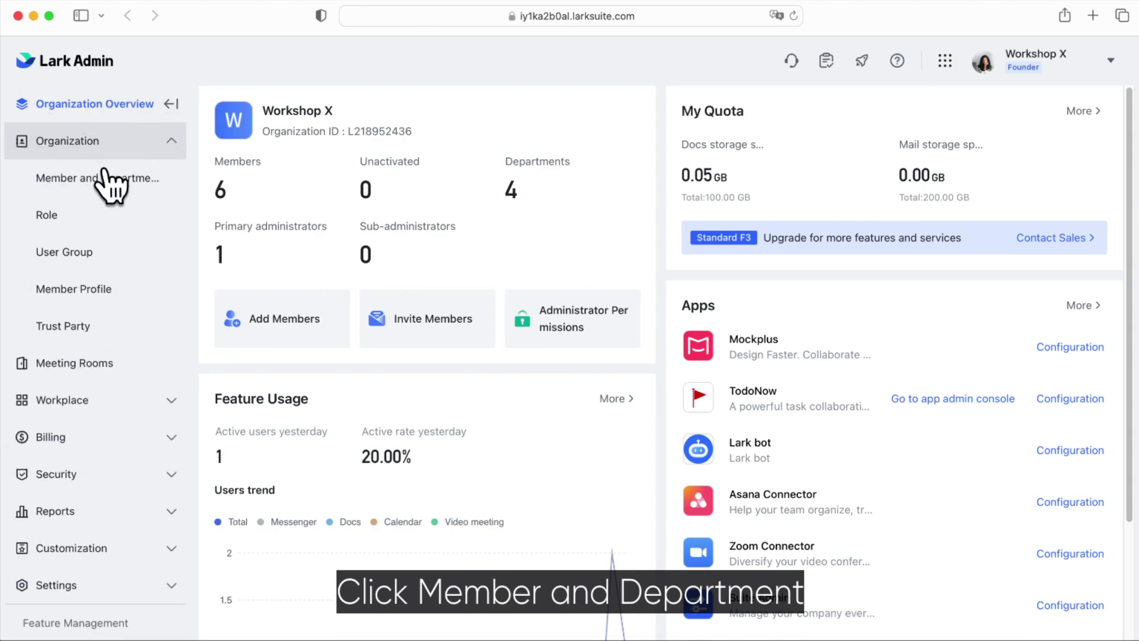
click(95, 183)
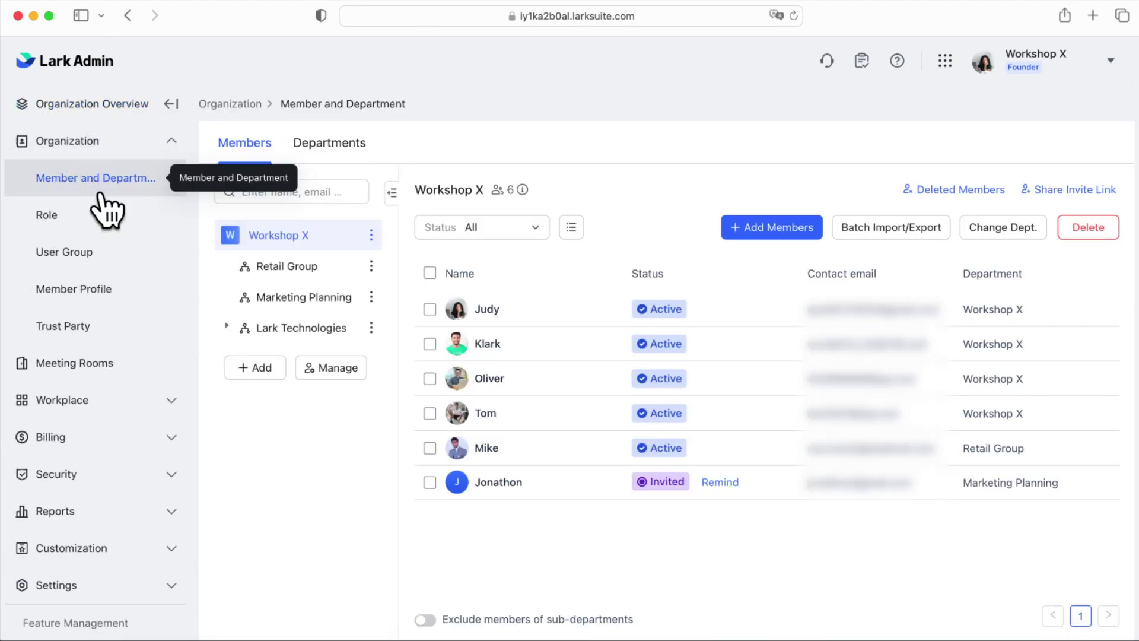
click(430, 344)
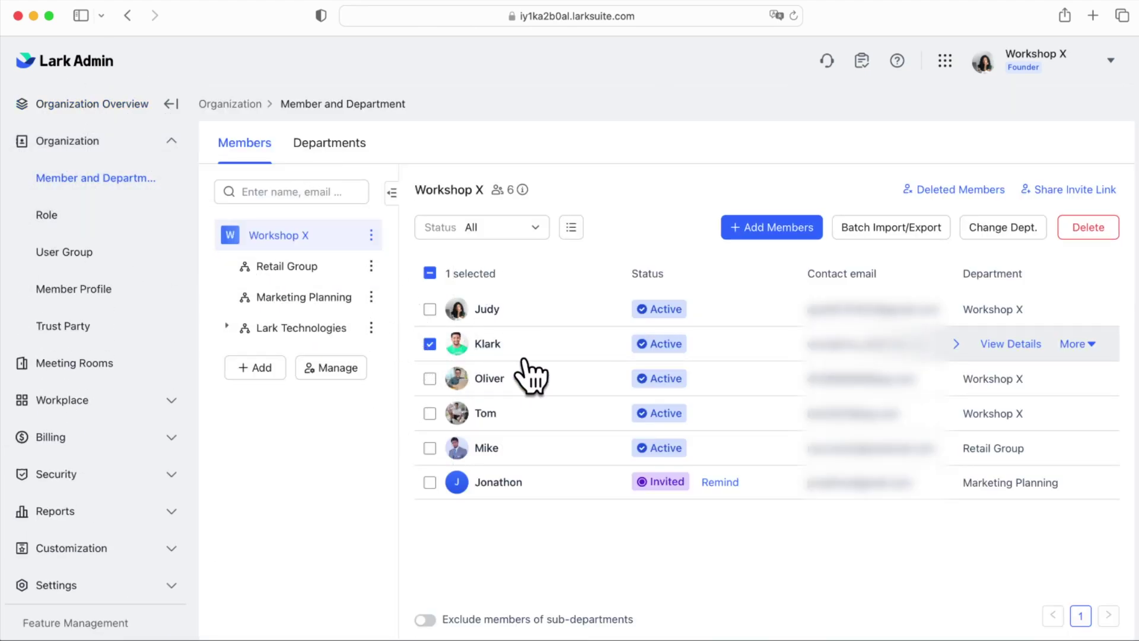
click(1078, 344)
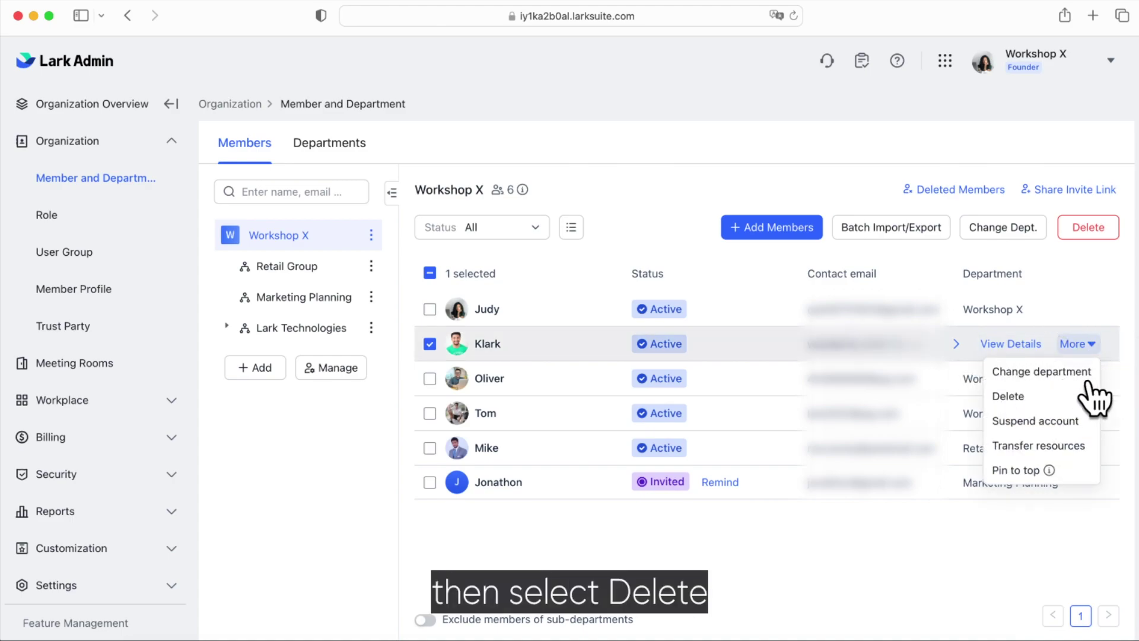
click(1008, 397)
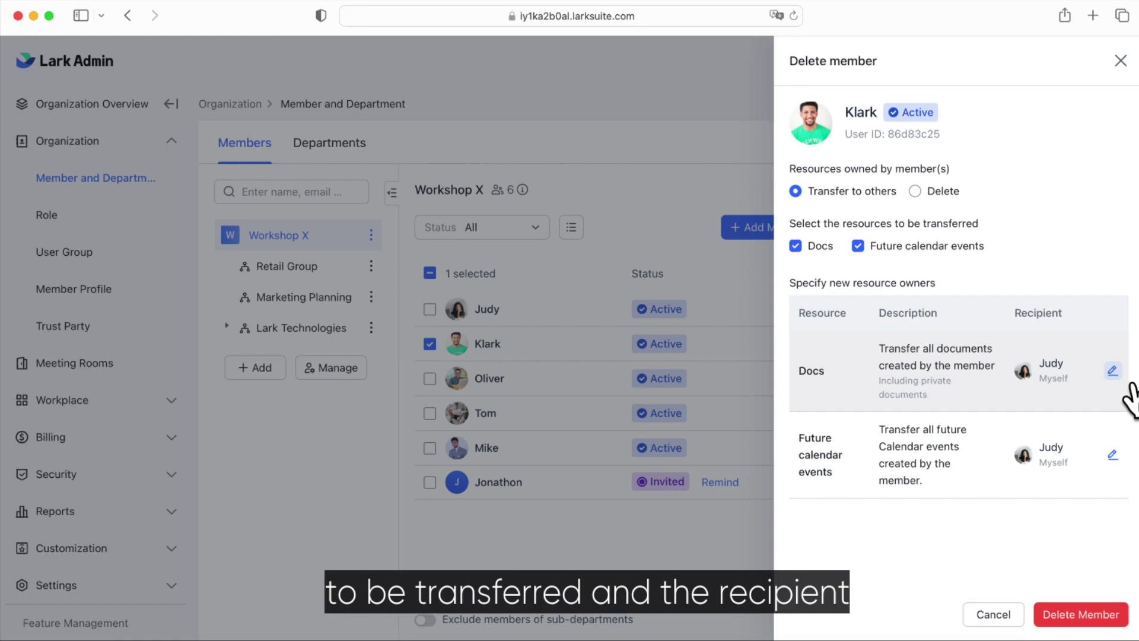
click(1112, 370)
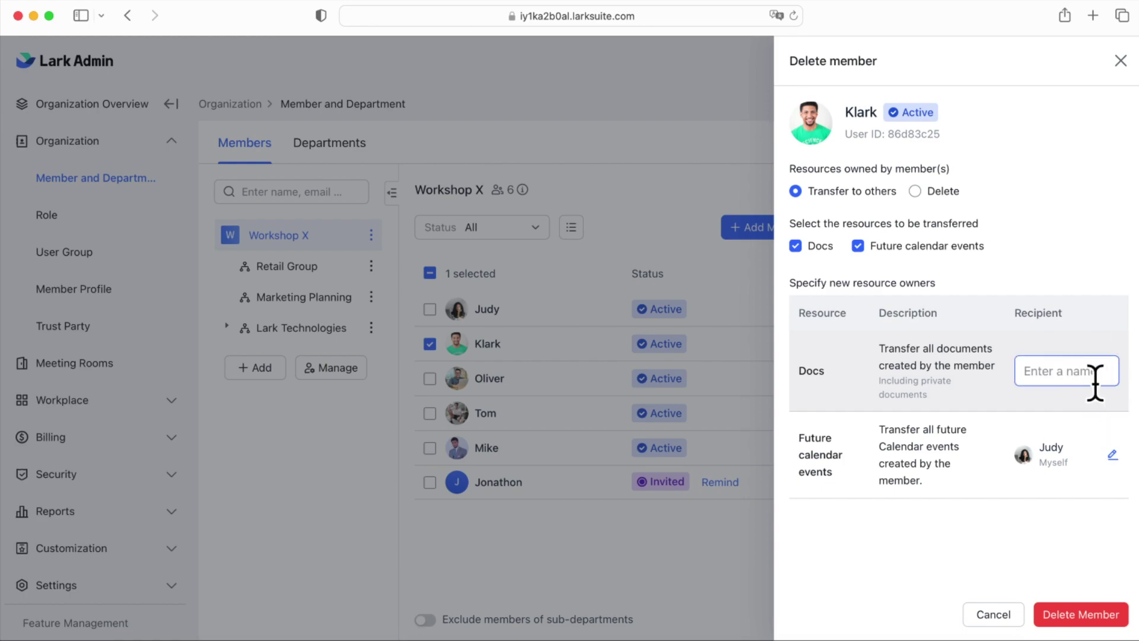
click(1066, 370)
text(tom)
click(1064, 409)
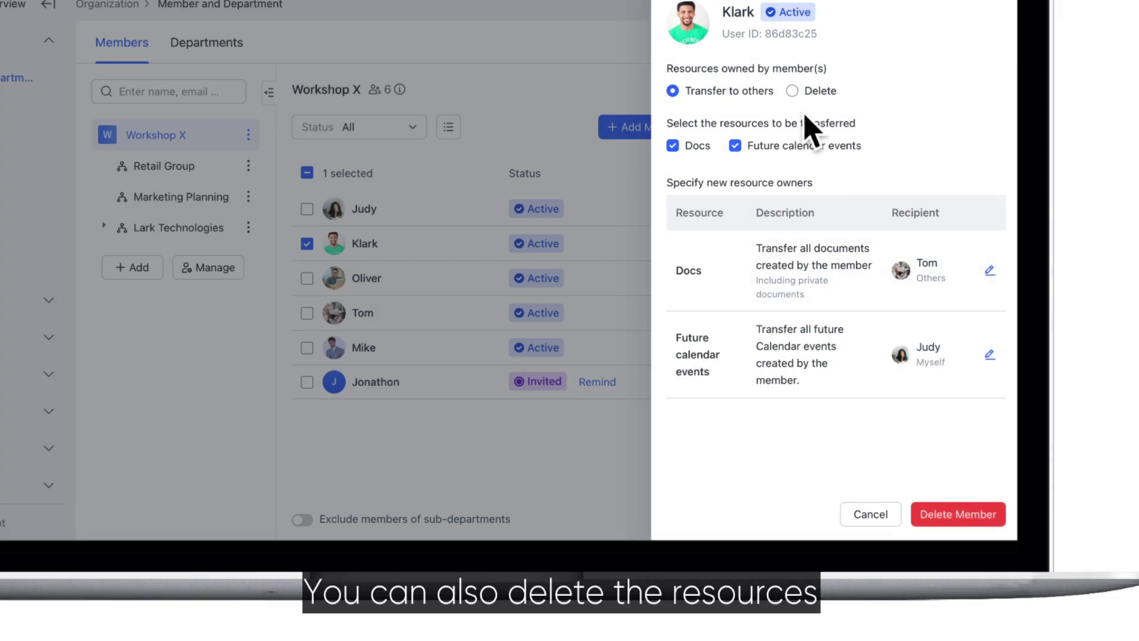
Step: Switch Klark's resources to deletion, including untransferred Docs, then cancel deleting him
click(805, 90)
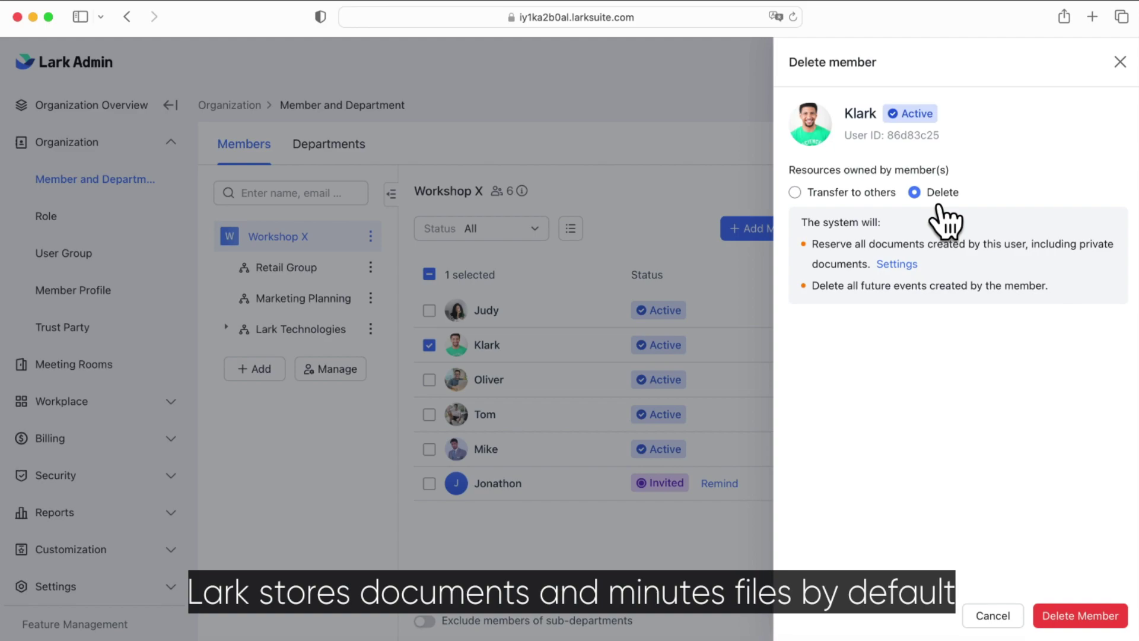
click(897, 263)
click(457, 350)
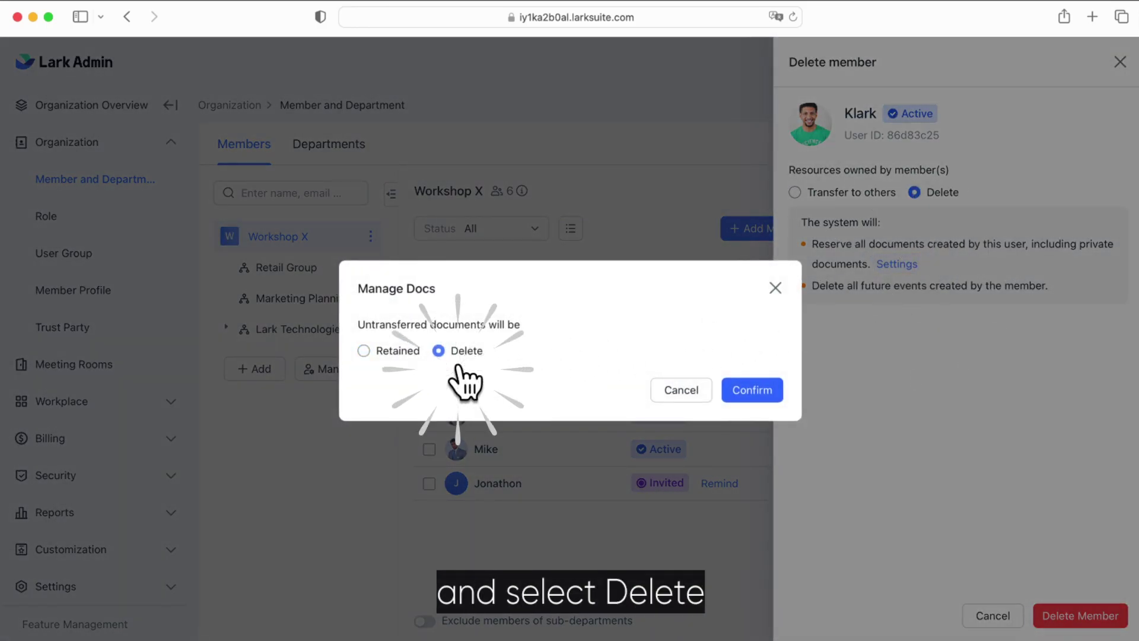
click(752, 390)
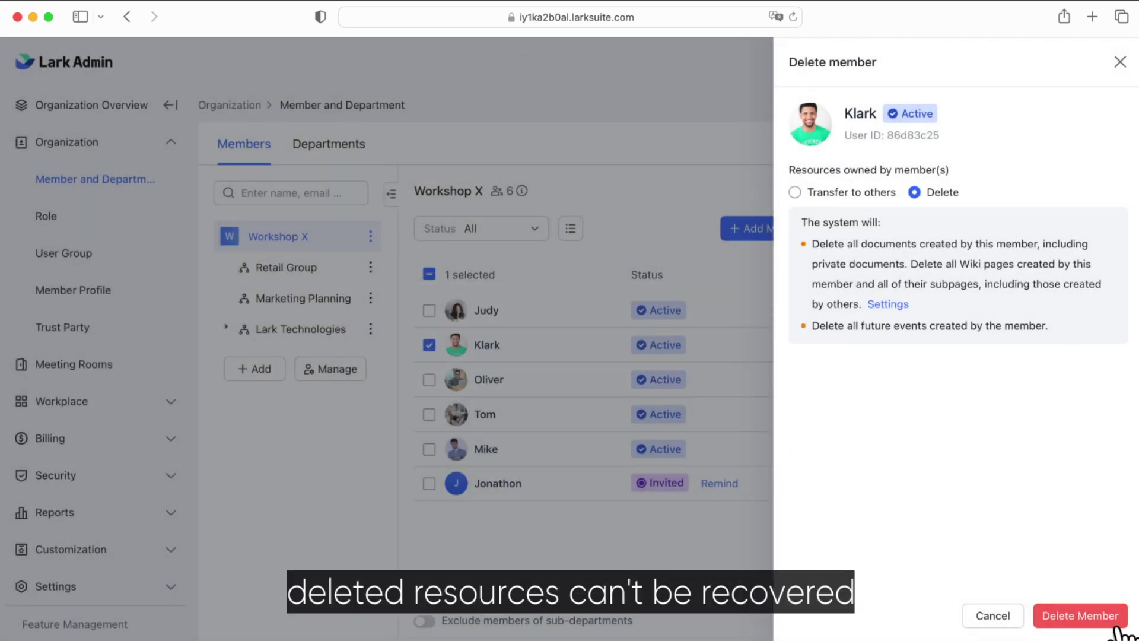
click(1015, 616)
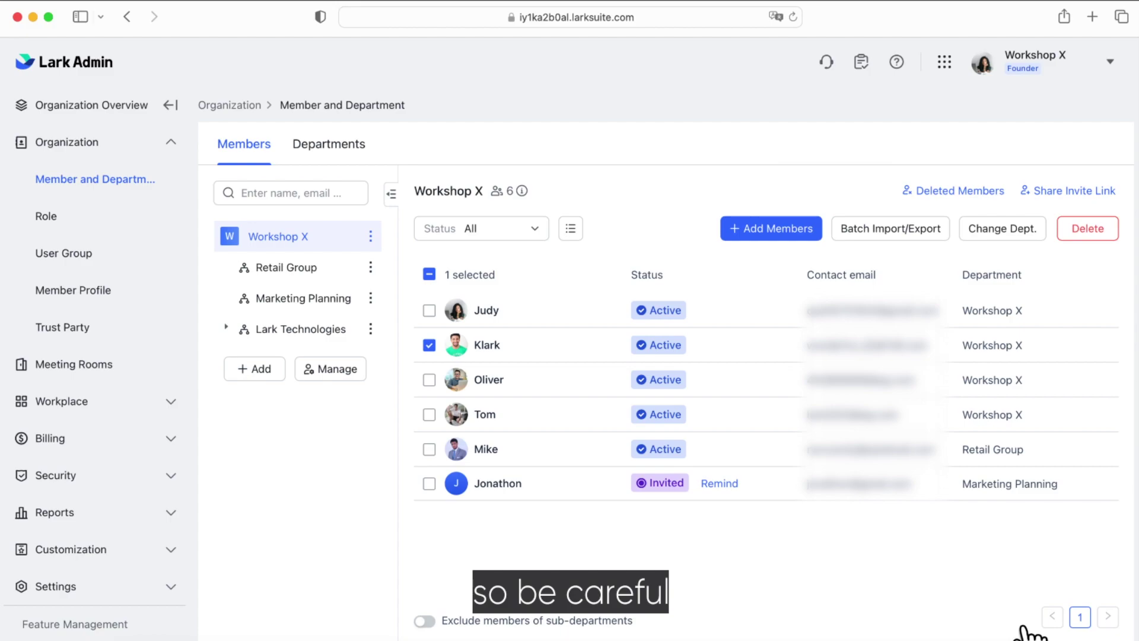
mouse_move(489, 379)
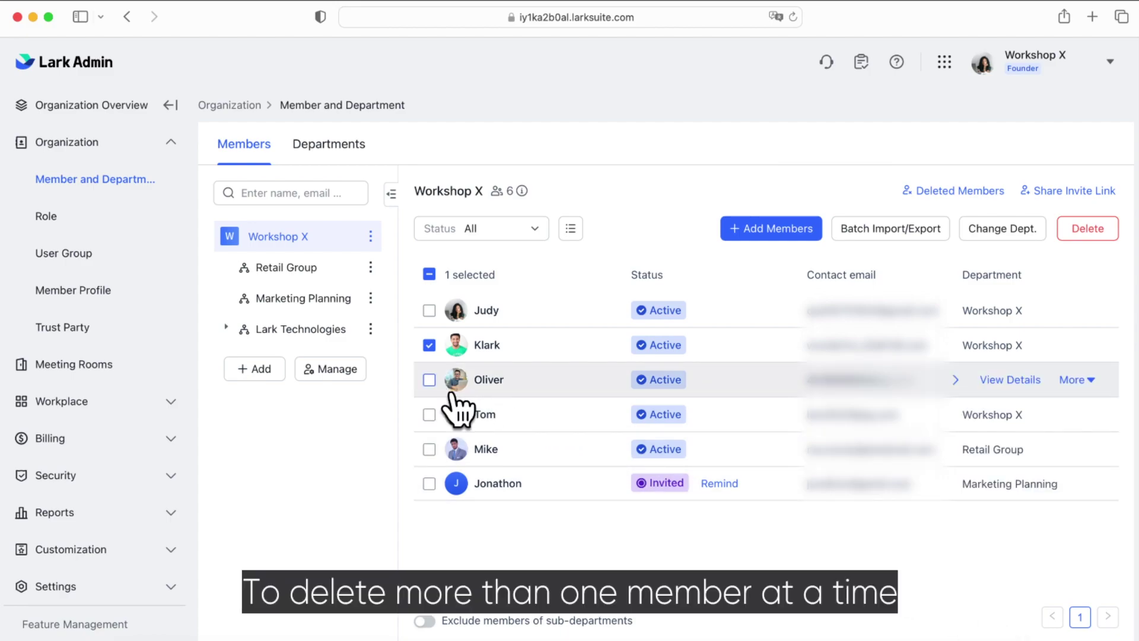
Step: Add Oliver to the selection and start deleting both Klark and Oliver
click(430, 380)
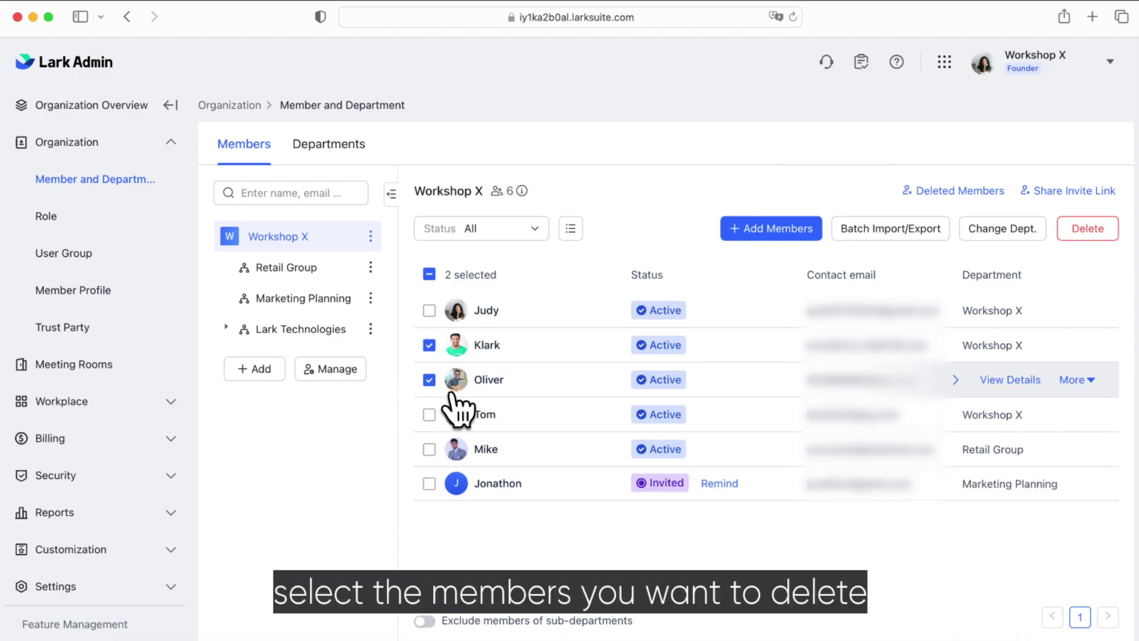
click(1087, 228)
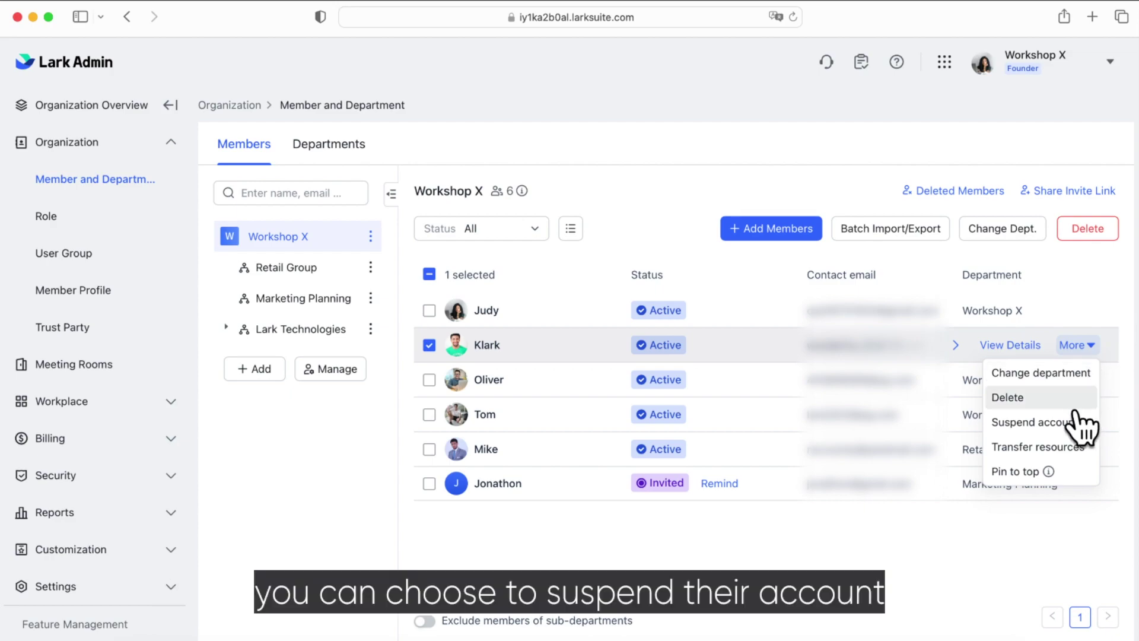
click(1034, 422)
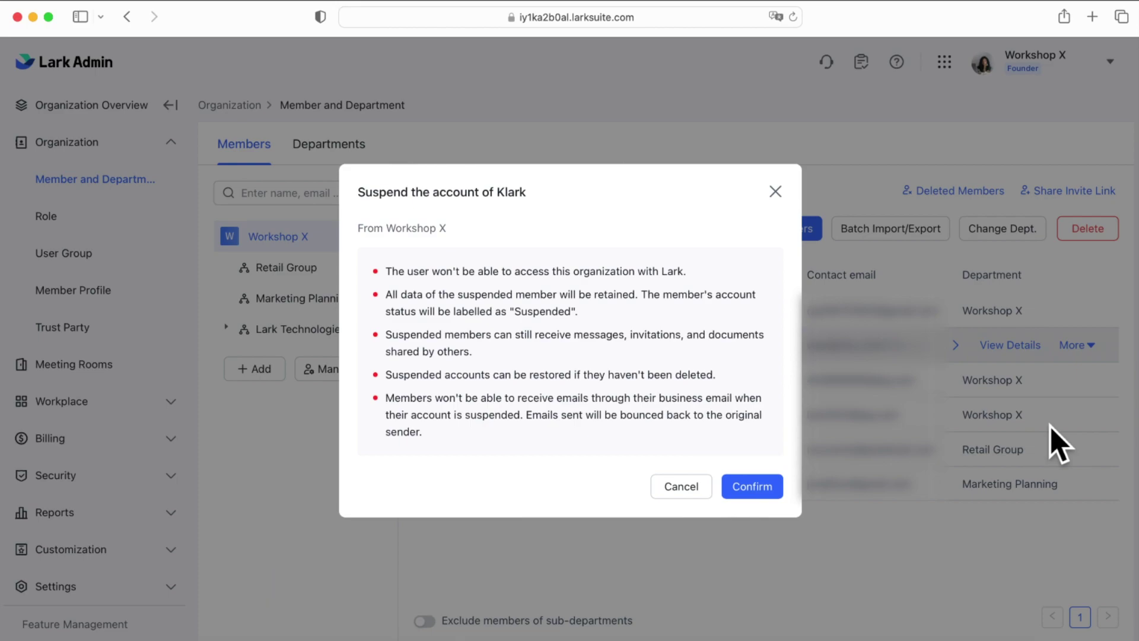
click(752, 486)
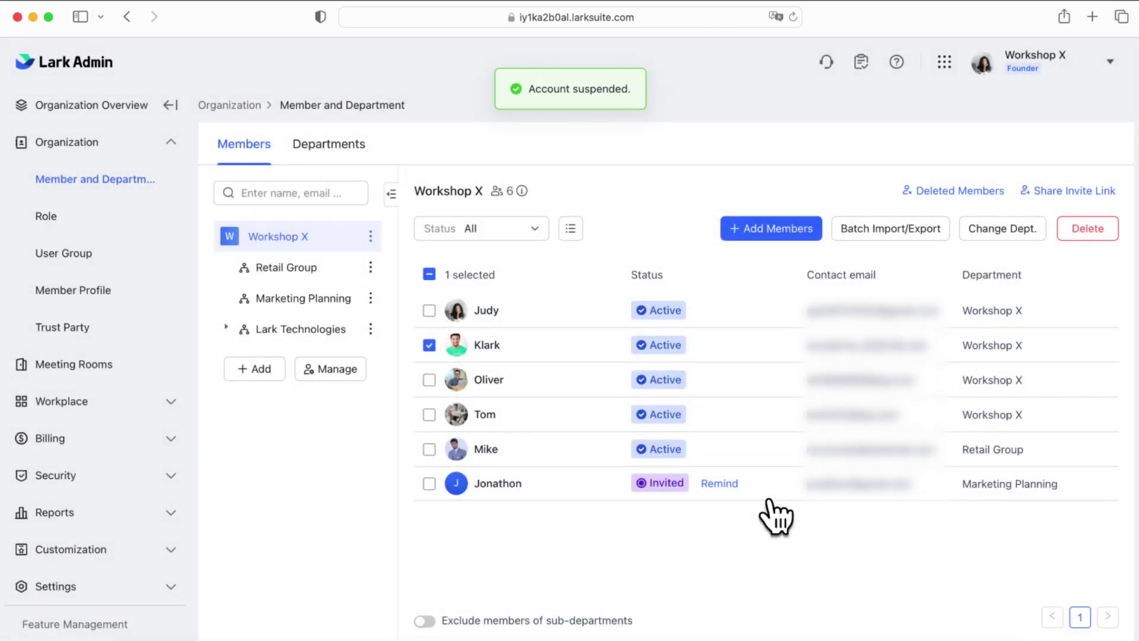
click(1076, 345)
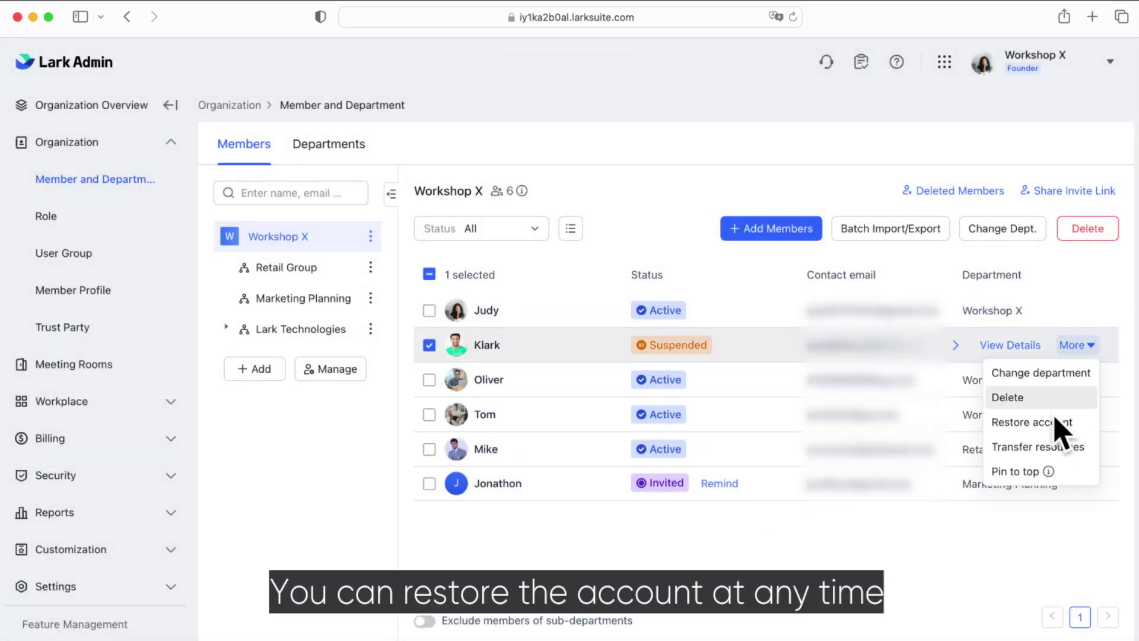
click(1032, 422)
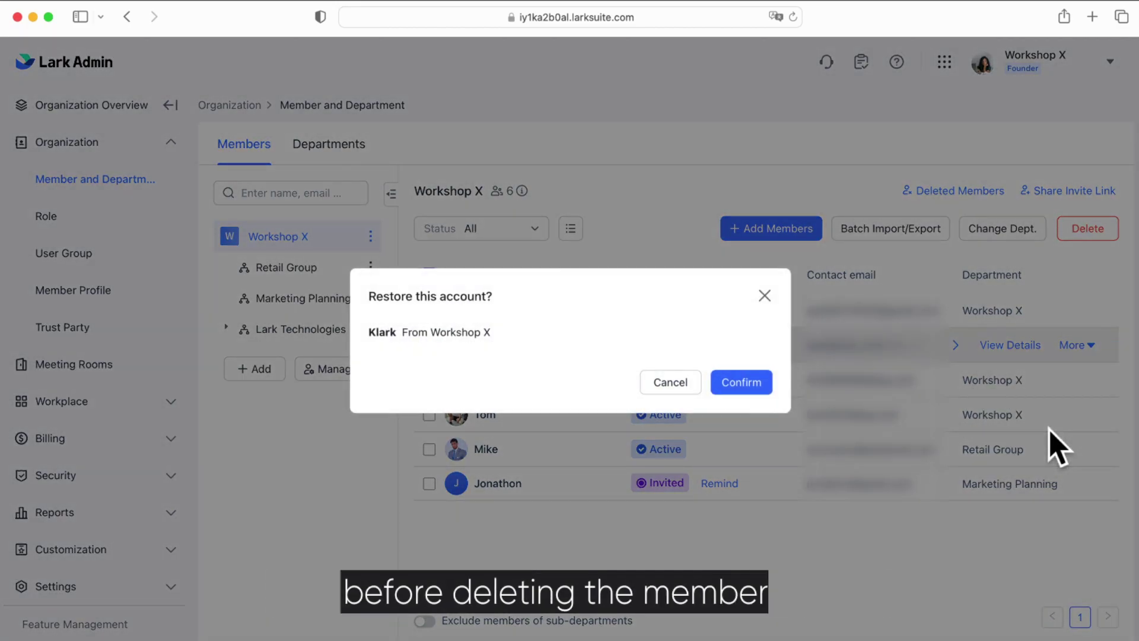
click(741, 382)
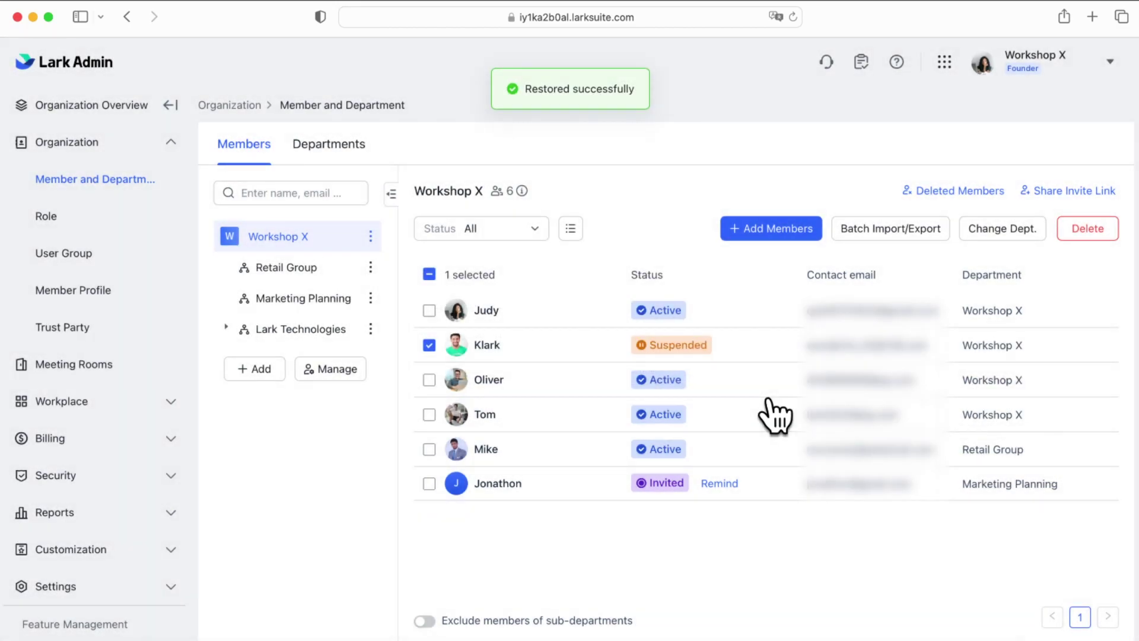
Step: Transfer Klark's Docs to Tom and submit the resource transfer
click(1076, 344)
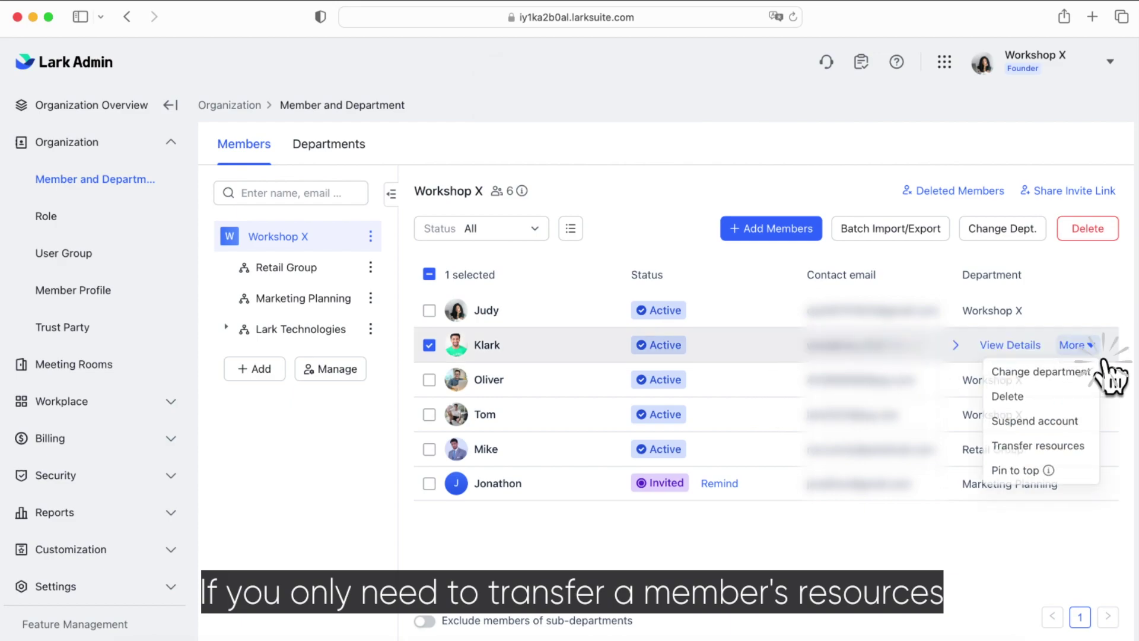
click(1036, 446)
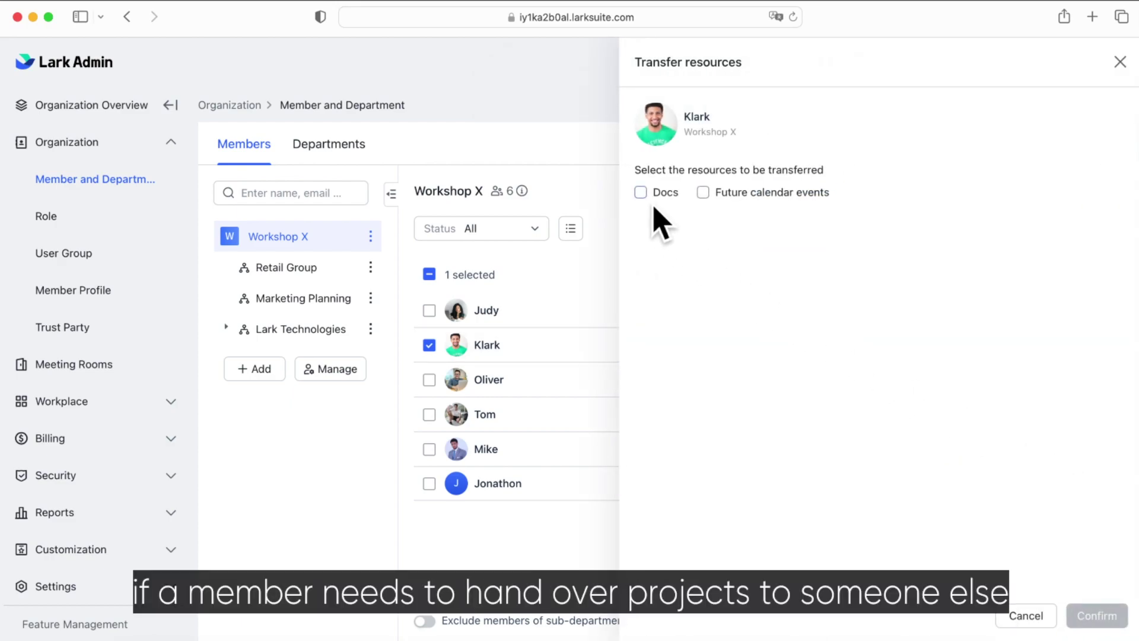
click(641, 192)
click(1120, 311)
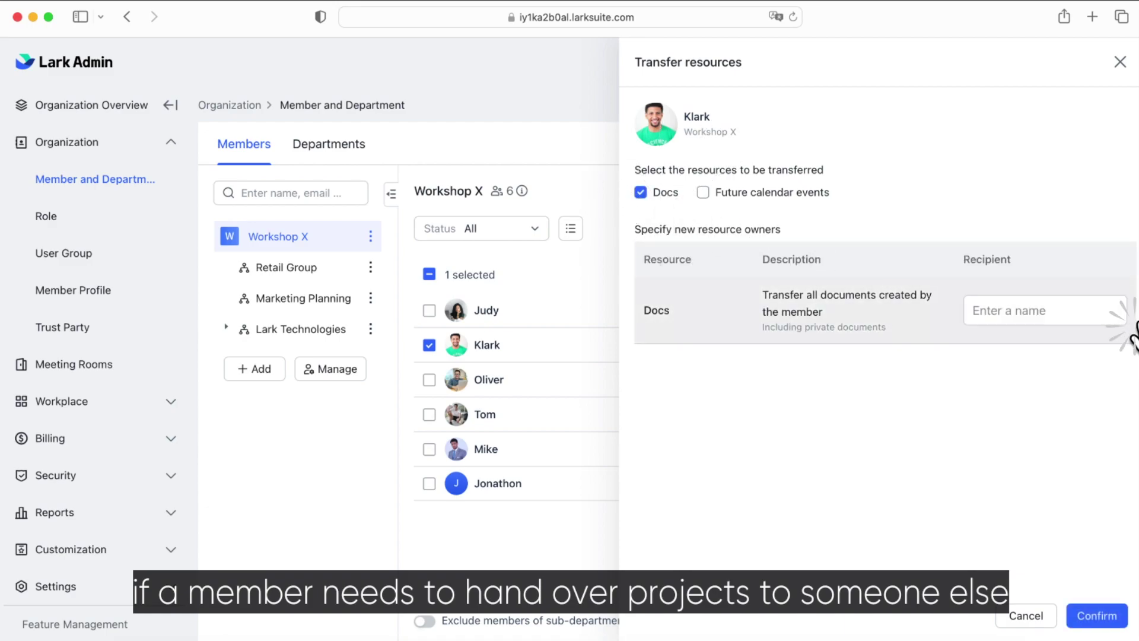
click(1045, 310)
text(to)
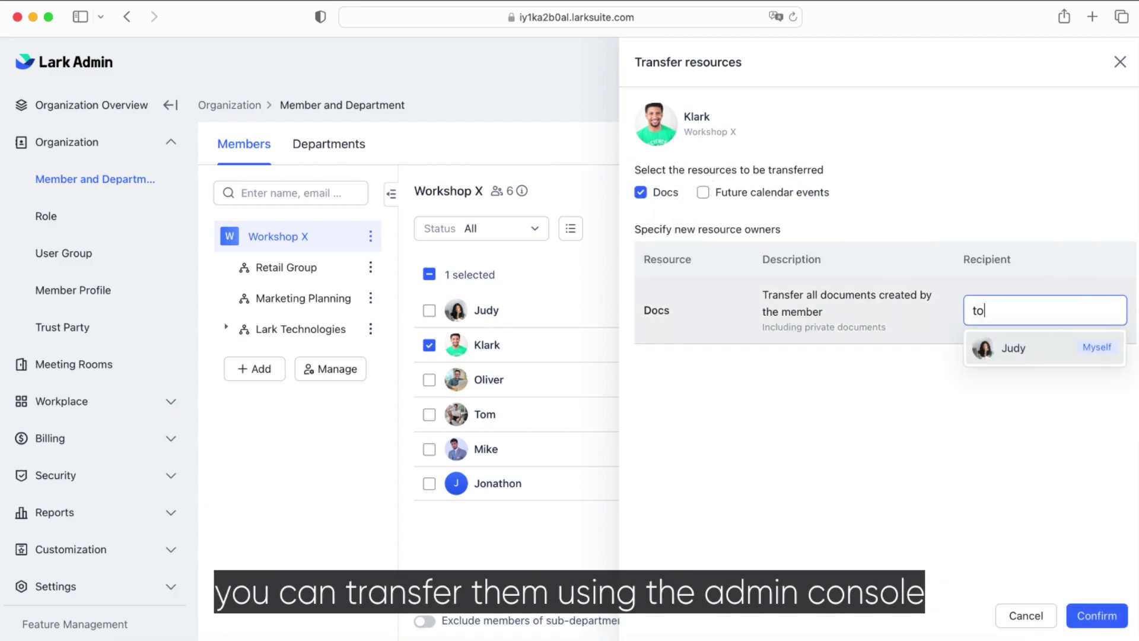
text(m)
click(1045, 347)
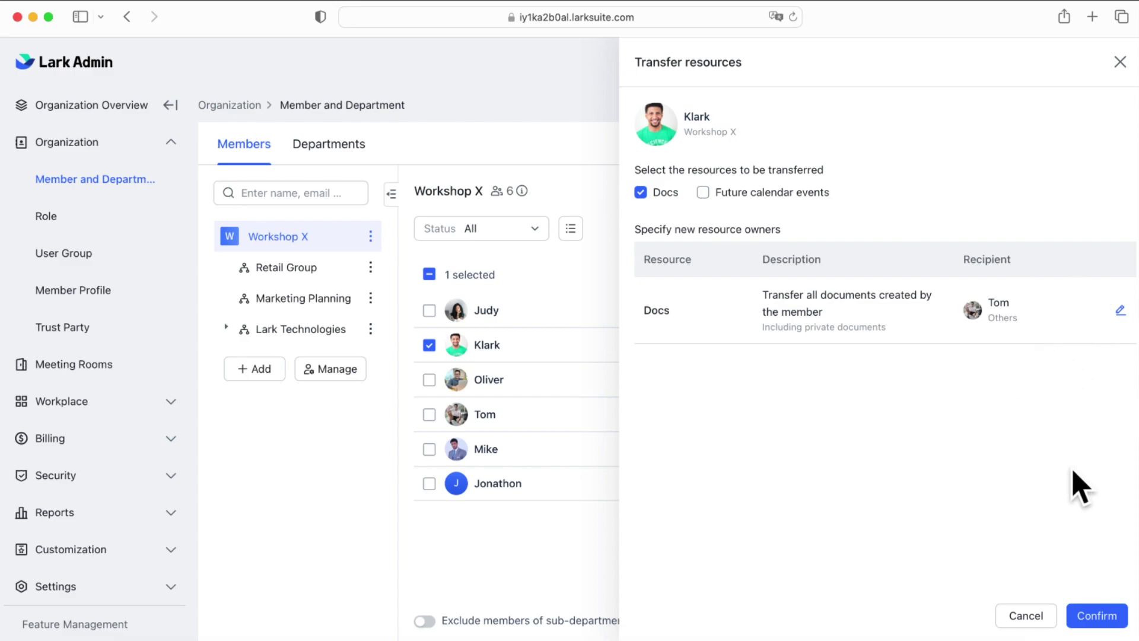
click(1096, 615)
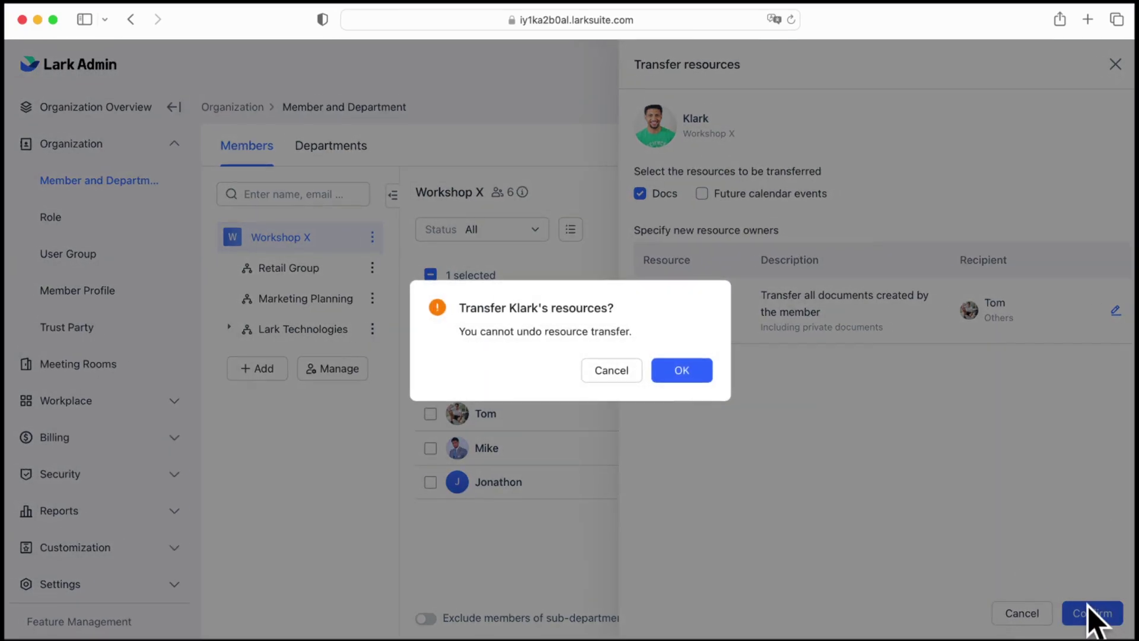